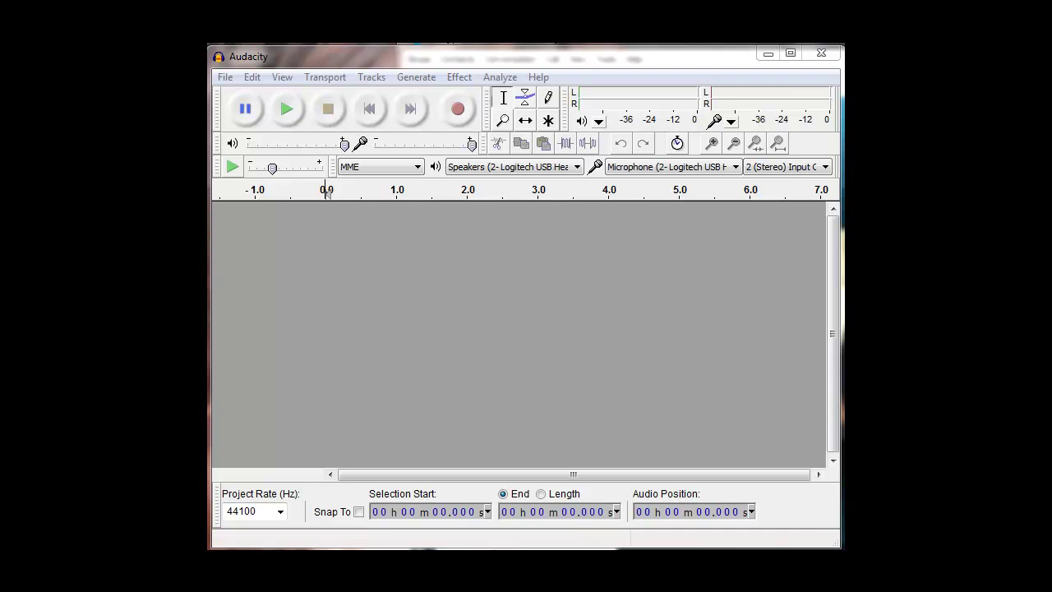
Record a roughly four-second voice take, stop it, and create a new empty project.
{"action": "left_click", "coordinate": [460, 115]}
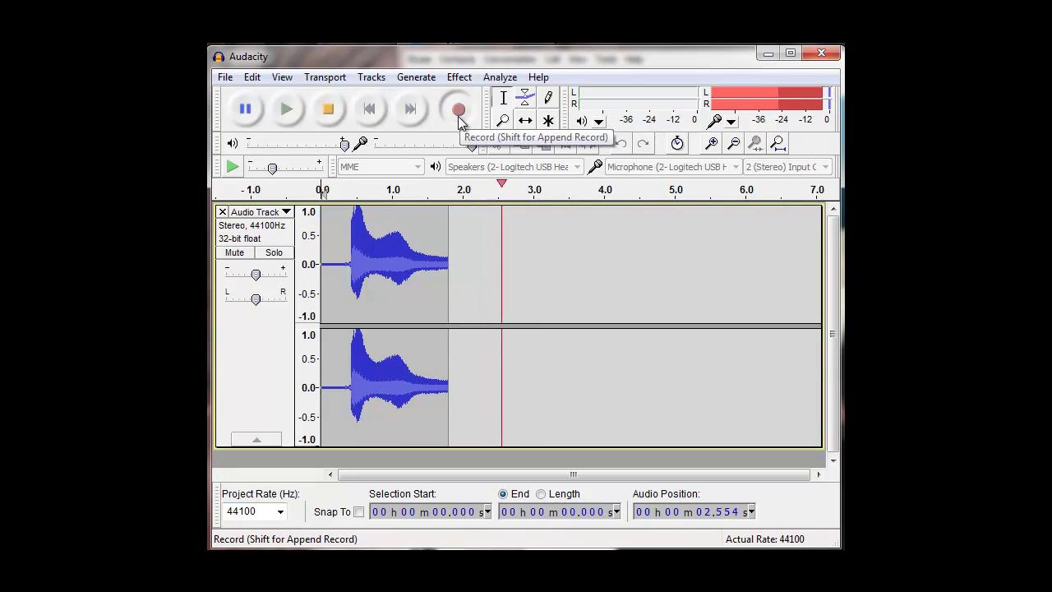
{"action": "key", "text": "space"}
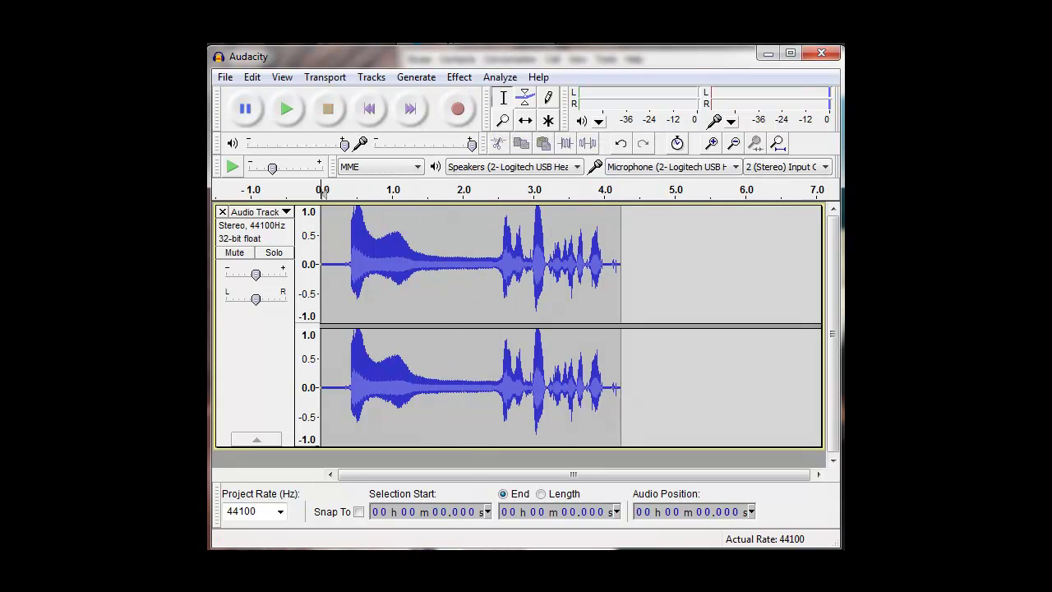
{"action": "left_click", "coordinate": [225, 77]}
{"action": "left_click", "coordinate": [267, 99]}
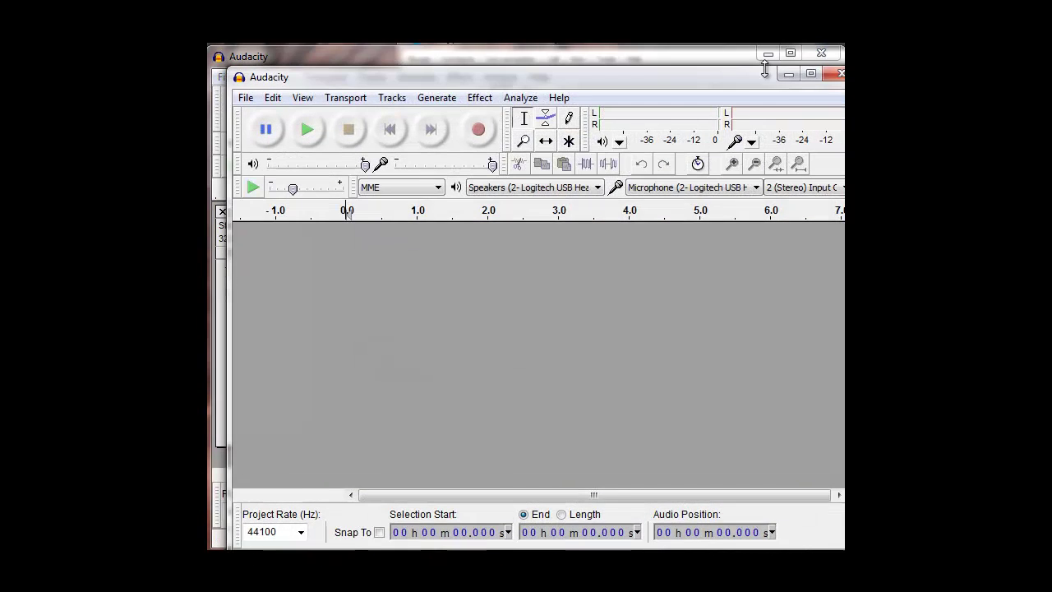
Close the old take's window without saving and move the empty project window into place.
{"action": "left_click", "coordinate": [840, 73]}
{"action": "left_click", "coordinate": [821, 52]}
{"action": "left_click", "coordinate": [653, 399]}
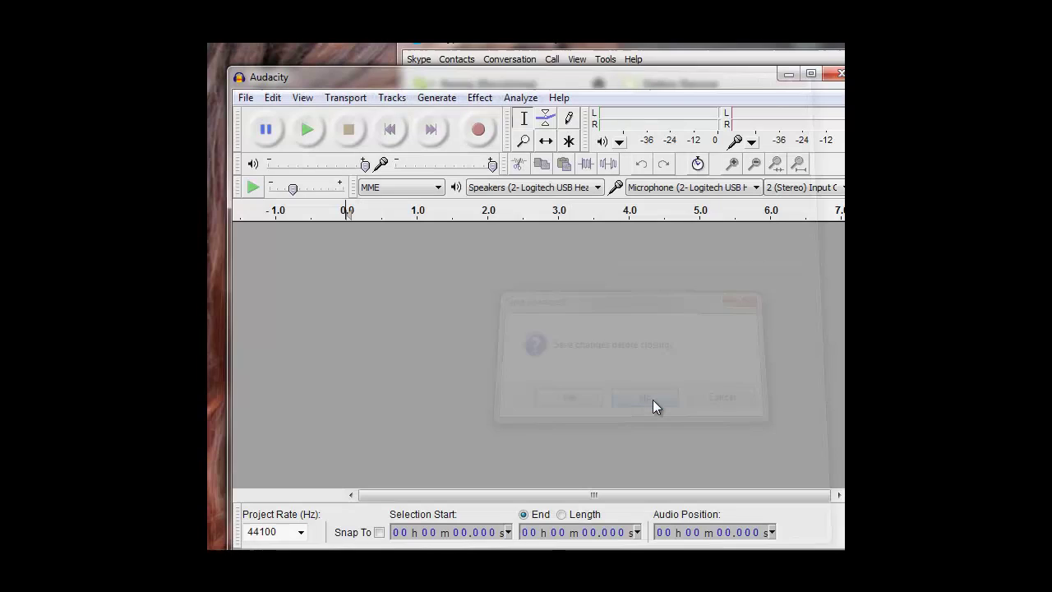
{"action": "left_click_drag", "start_coordinate": [492, 77], "coordinate": [472, 55]}
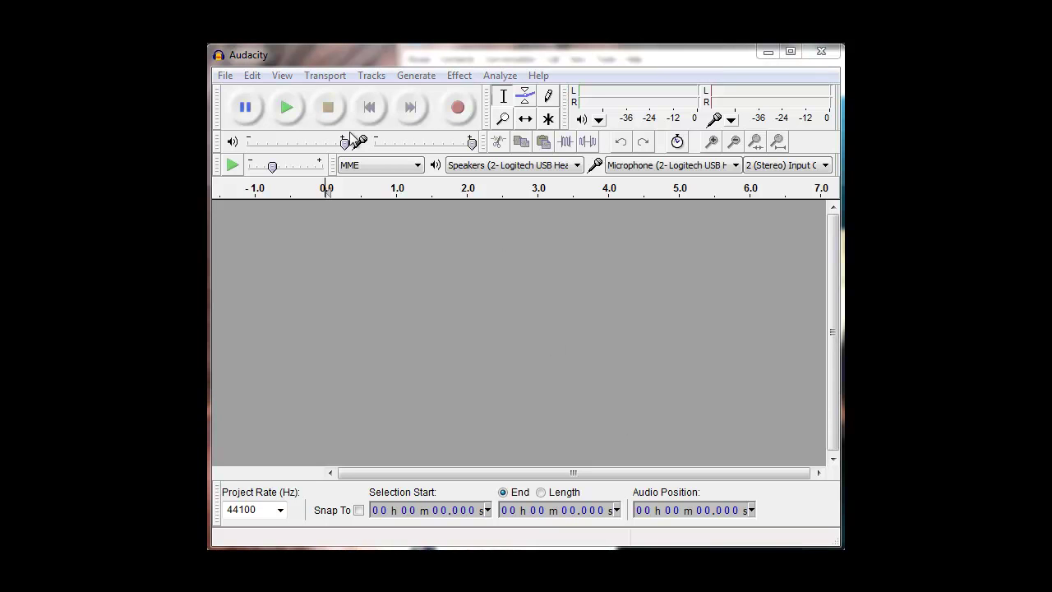
Record a 5.7-second take with two bumps and a spike, then discard it unsaved.
{"action": "left_click", "coordinate": [458, 108]}
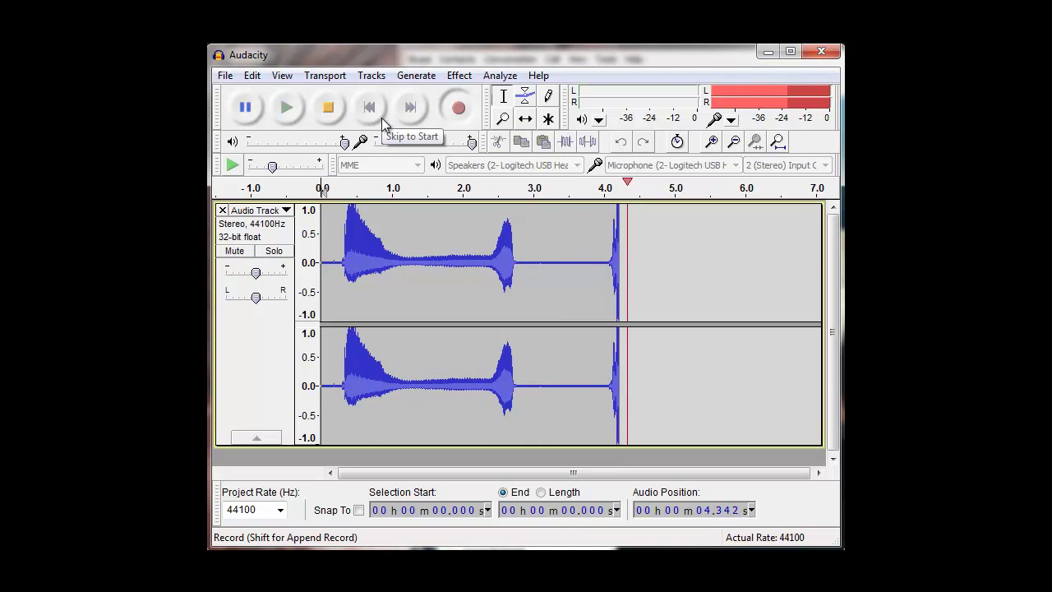
{"action": "left_click", "coordinate": [327, 109]}
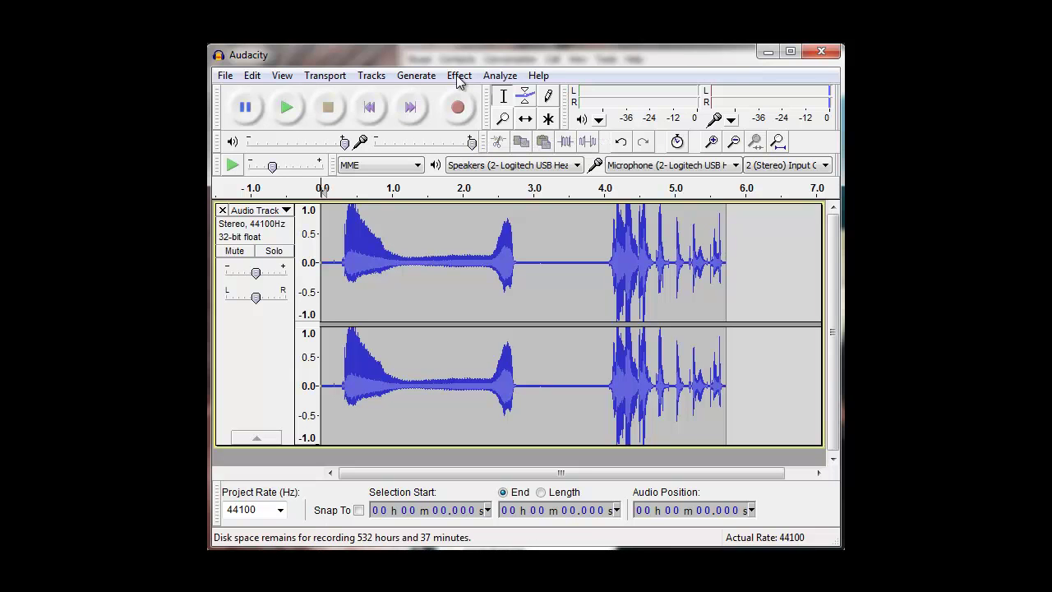
{"action": "left_click", "coordinate": [225, 75]}
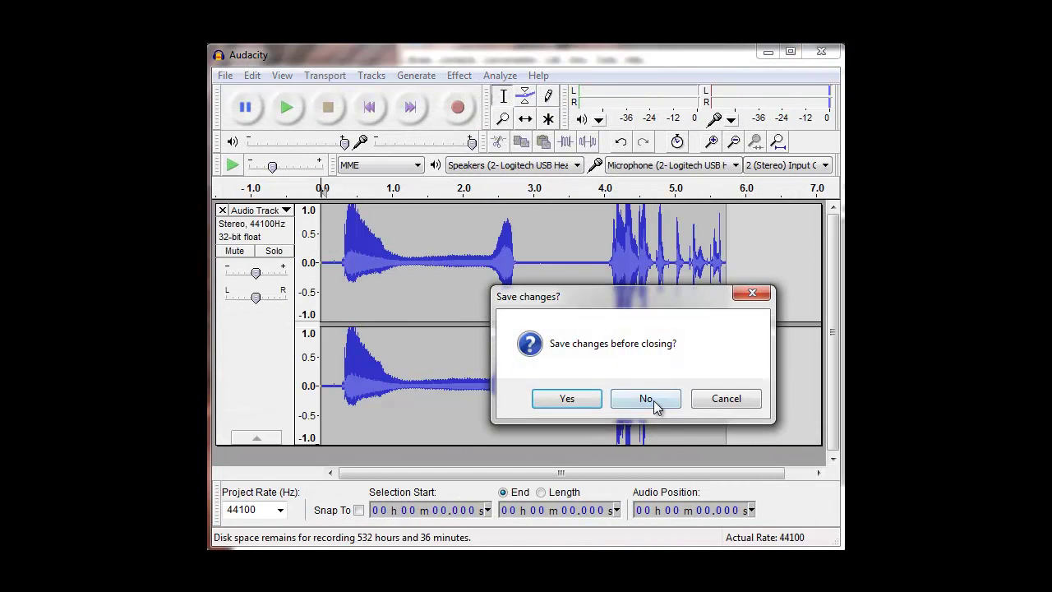
{"action": "left_click", "coordinate": [649, 400]}
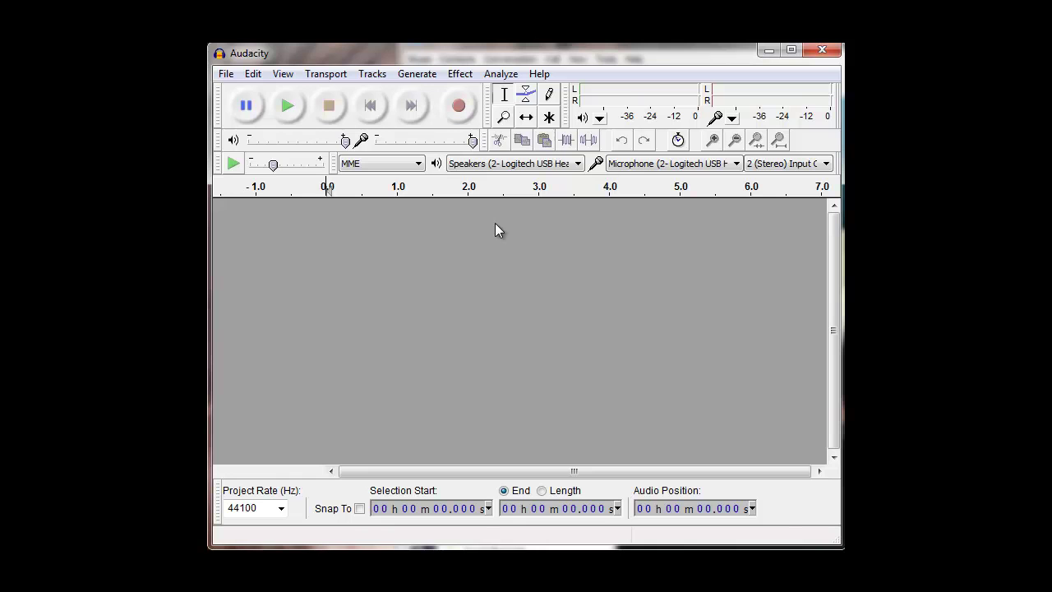
Record a 5.2-second stereo take and select its audio from about 0.2 to 4.5 s.
{"action": "left_click", "coordinate": [460, 107]}
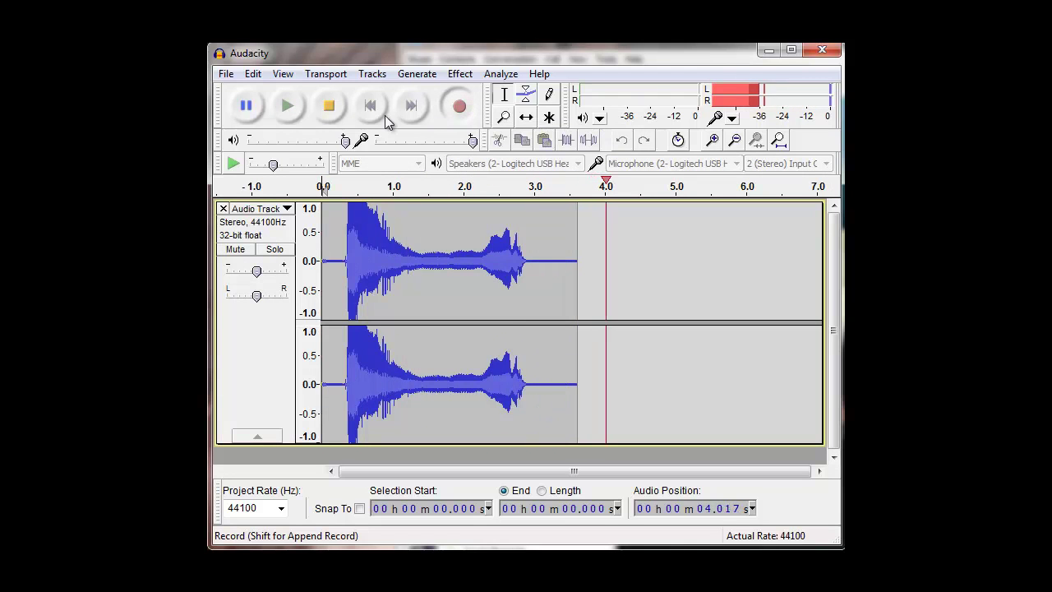
{"action": "left_click", "coordinate": [330, 113]}
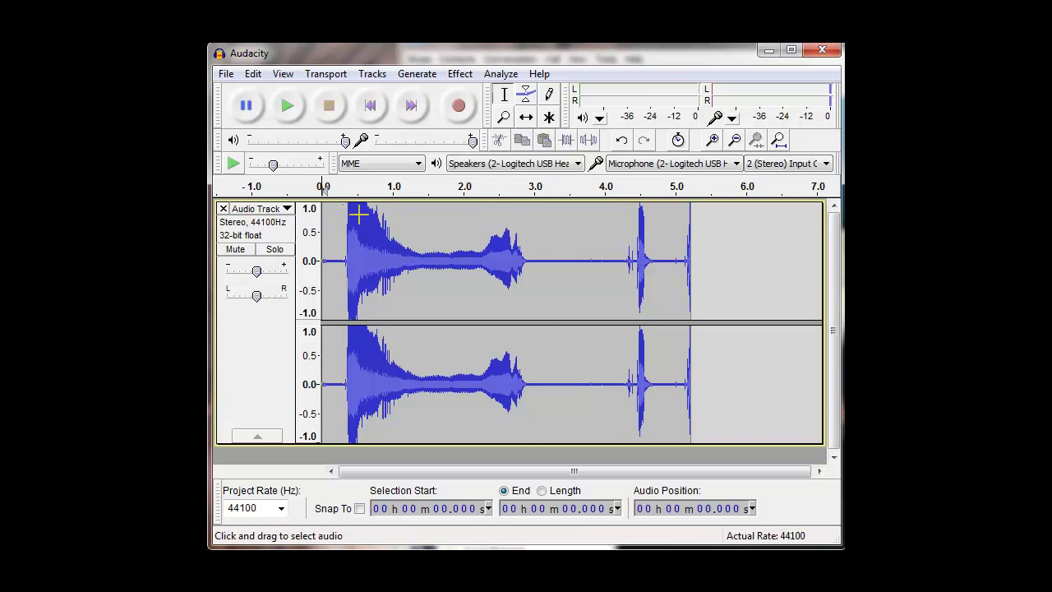
{"action": "mouse_move", "coordinate": [340, 206]}
{"action": "left_mouse_down"}
{"action": "mouse_move", "coordinate": [644, 438]}
{"action": "mouse_move", "coordinate": [835, 458]}
{"action": "left_mouse_up"}
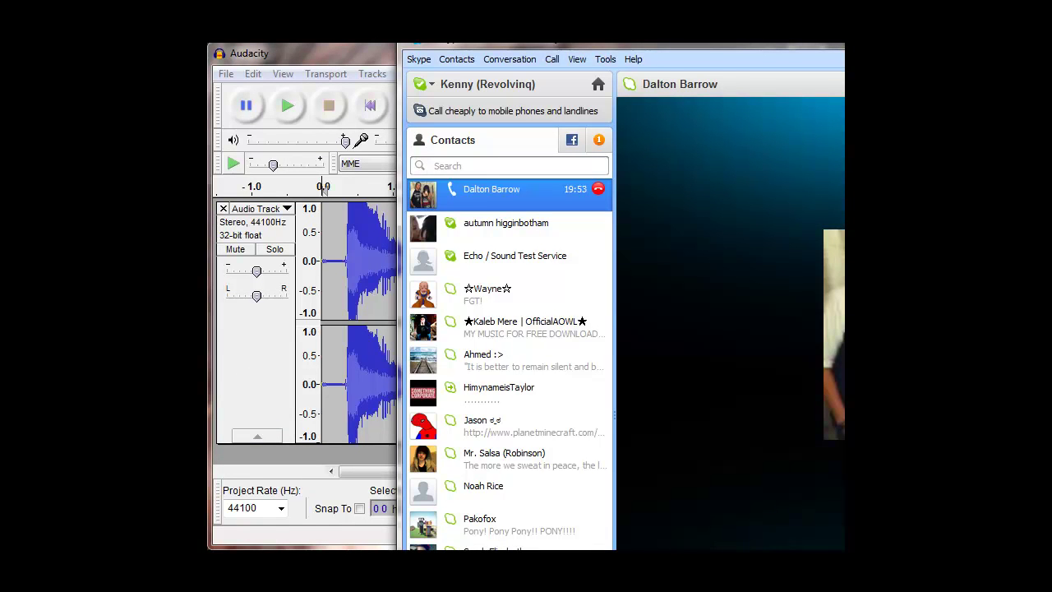
Raise the Audacity window holding the 5.2-second take above the Skype call.
{"action": "left_click", "coordinate": [329, 53]}
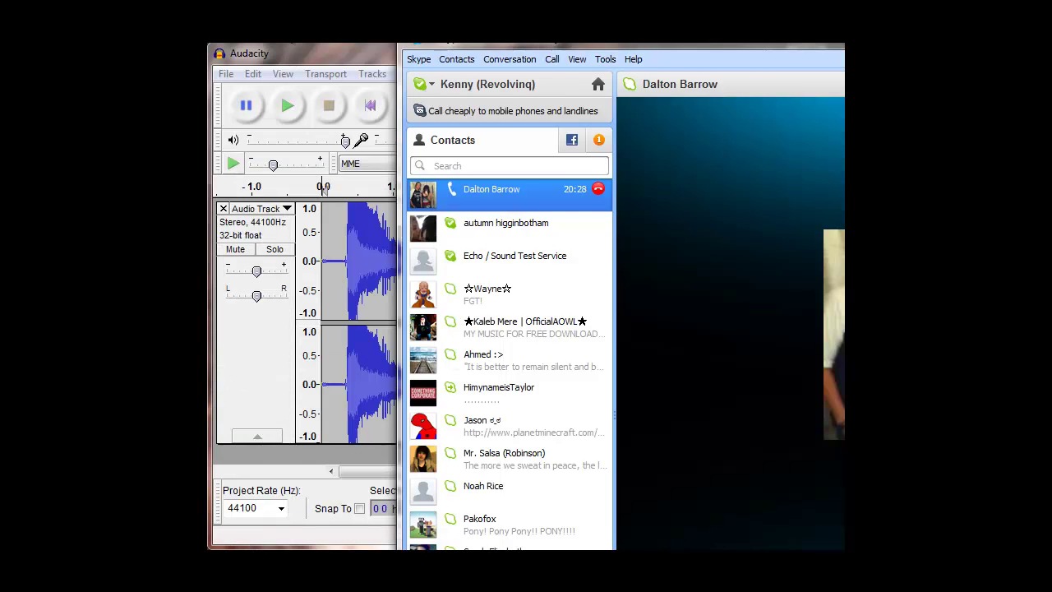
{"action": "left_click", "coordinate": [314, 55]}
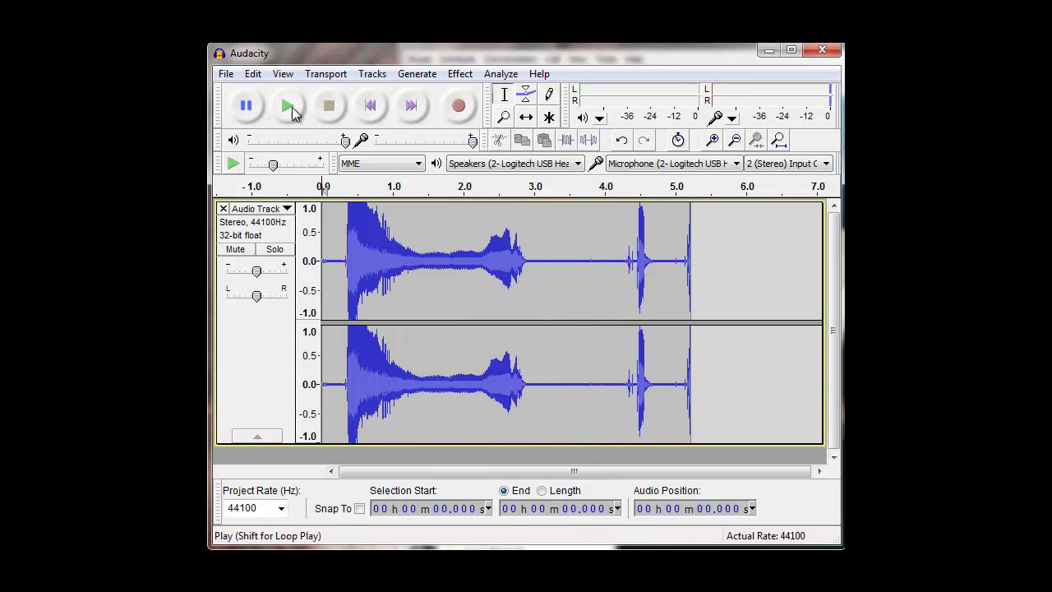
Create a new project, reposition its window, and record a 3.8-second two-bump clip.
{"action": "left_click", "coordinate": [225, 74]}
{"action": "left_click", "coordinate": [247, 92]}
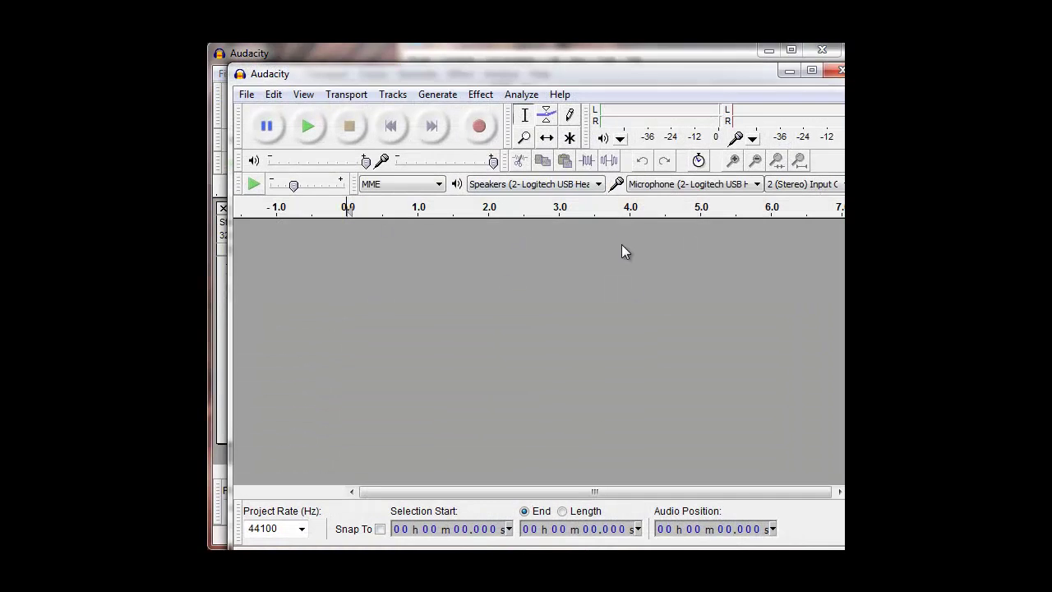
{"action": "left_click_drag", "start_coordinate": [470, 74], "coordinate": [451, 56]}
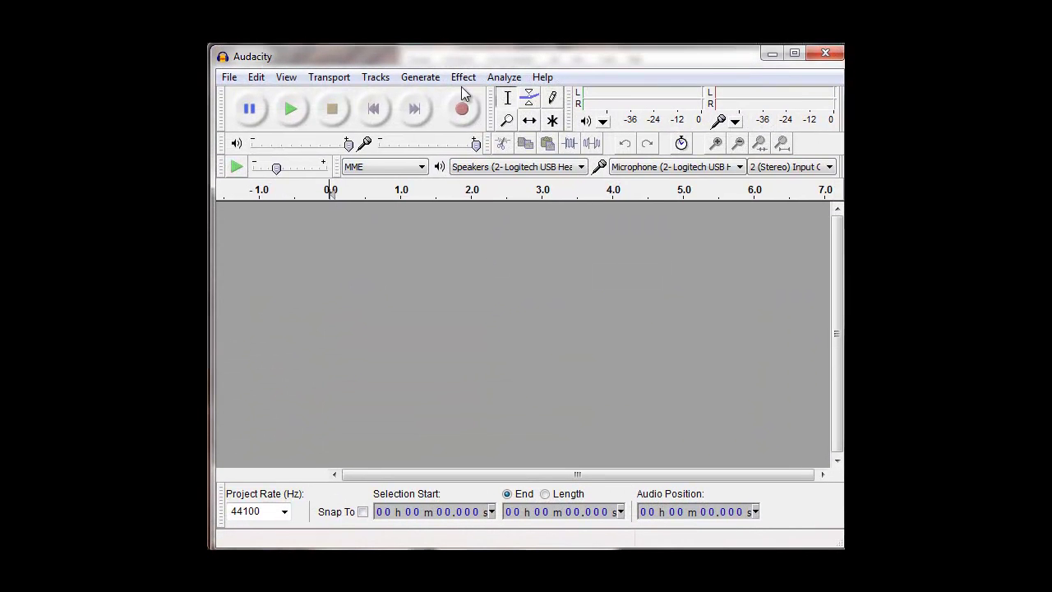
{"action": "left_click", "coordinate": [462, 109]}
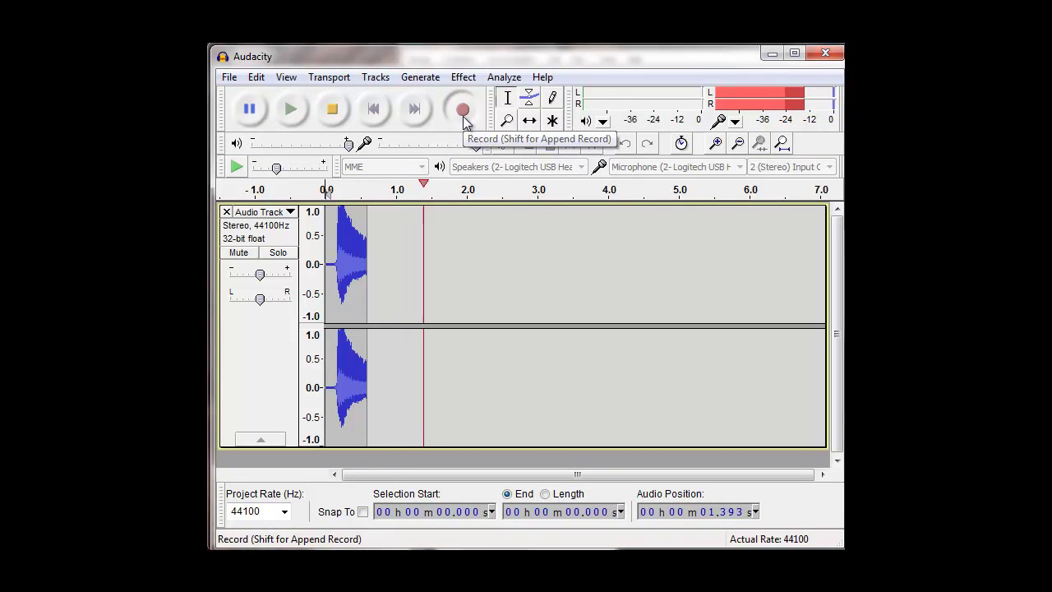
{"action": "left_click", "coordinate": [324, 117]}
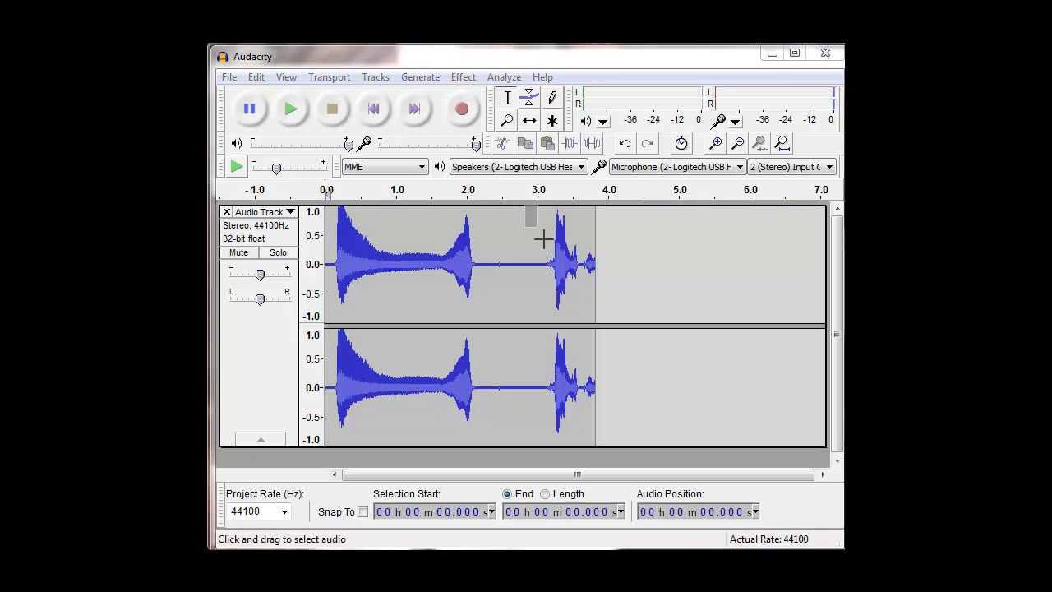
Select and clear the end burst, switch to Skype, then bring the 3.8-second take back in front.
{"action": "mouse_move", "coordinate": [525, 239]}
{"action": "left_mouse_down"}
{"action": "mouse_move", "coordinate": [639, 444]}
{"action": "mouse_move", "coordinate": [598, 443]}
{"action": "left_mouse_up"}
{"action": "left_click", "coordinate": [601, 448]}
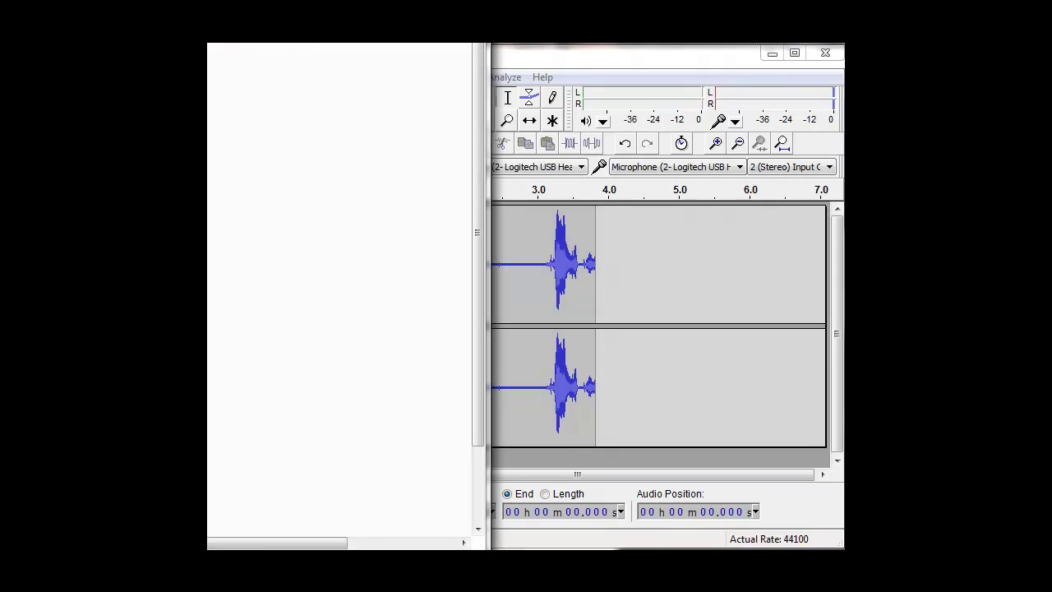
{"action": "right_click", "coordinate": [241, 45]}
{"action": "left_click", "coordinate": [277, 52]}
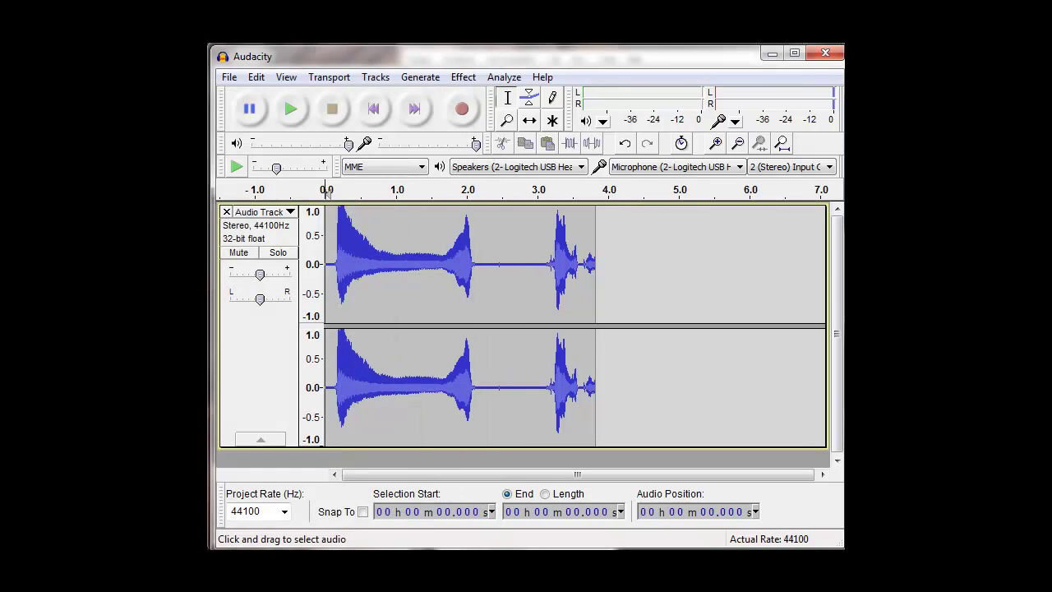
{"action": "key", "text": "alt+Tab"}
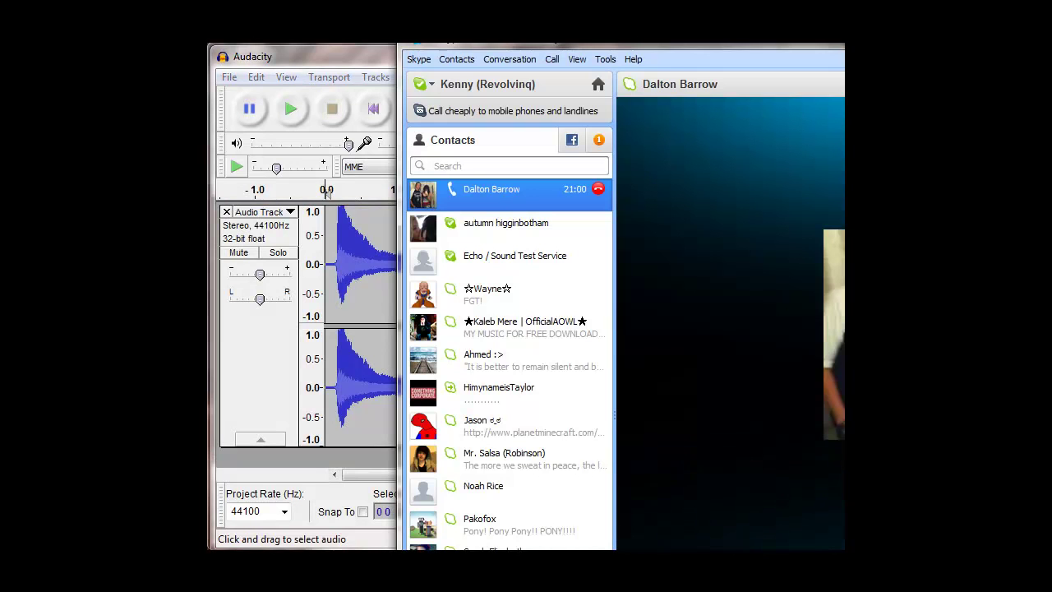
{"action": "left_click", "coordinate": [344, 47]}
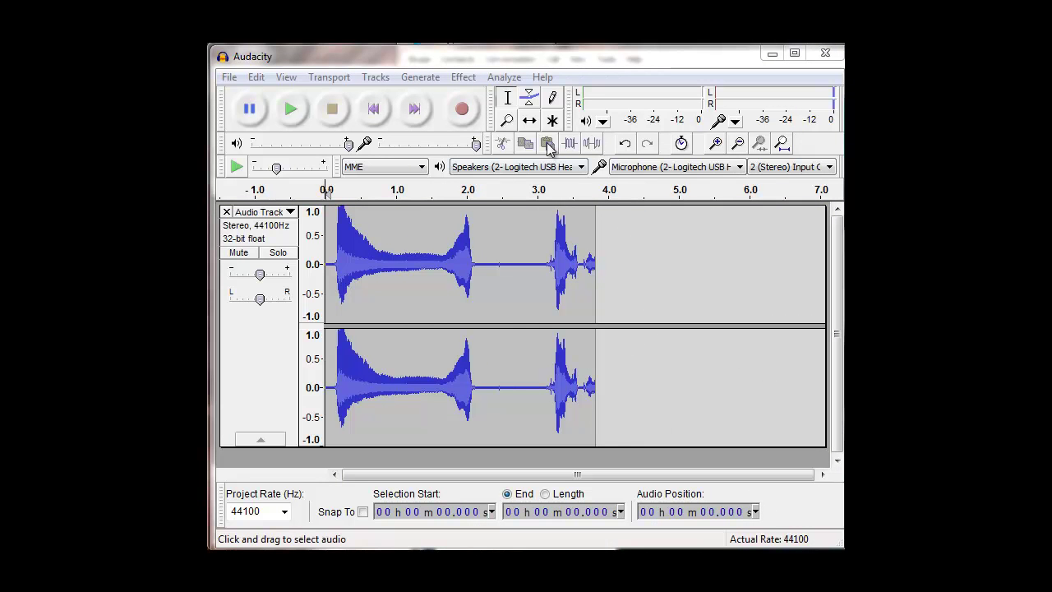
Start a new project, align its window, record a roughly 4.4-second clip, and select part of it.
{"action": "left_click", "coordinate": [230, 77]}
{"action": "left_click", "coordinate": [245, 94]}
{"action": "left_click_drag", "start_coordinate": [492, 84], "coordinate": [471, 68]}
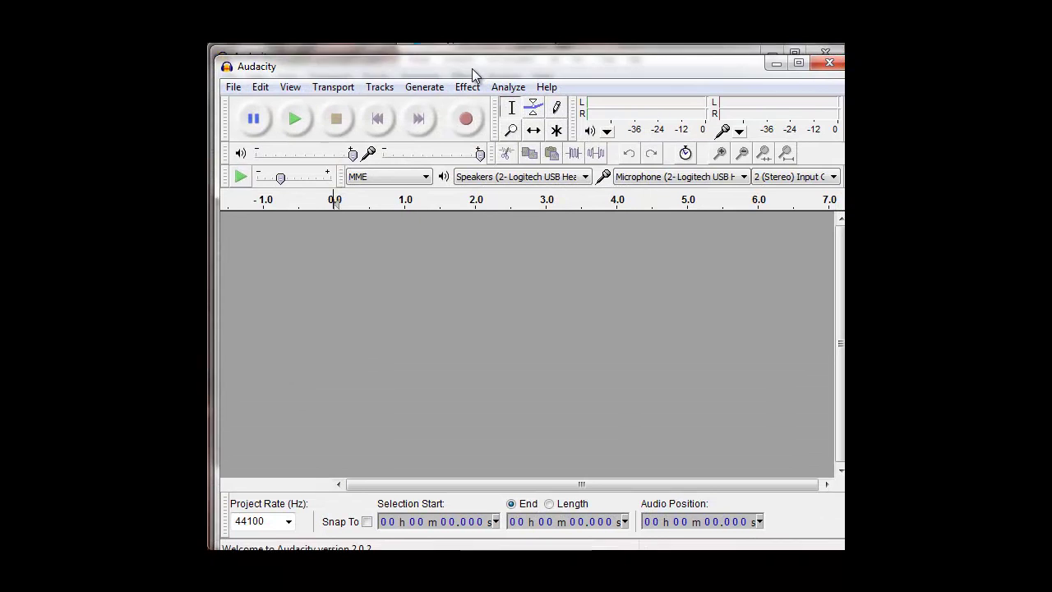
{"action": "left_click", "coordinate": [465, 114]}
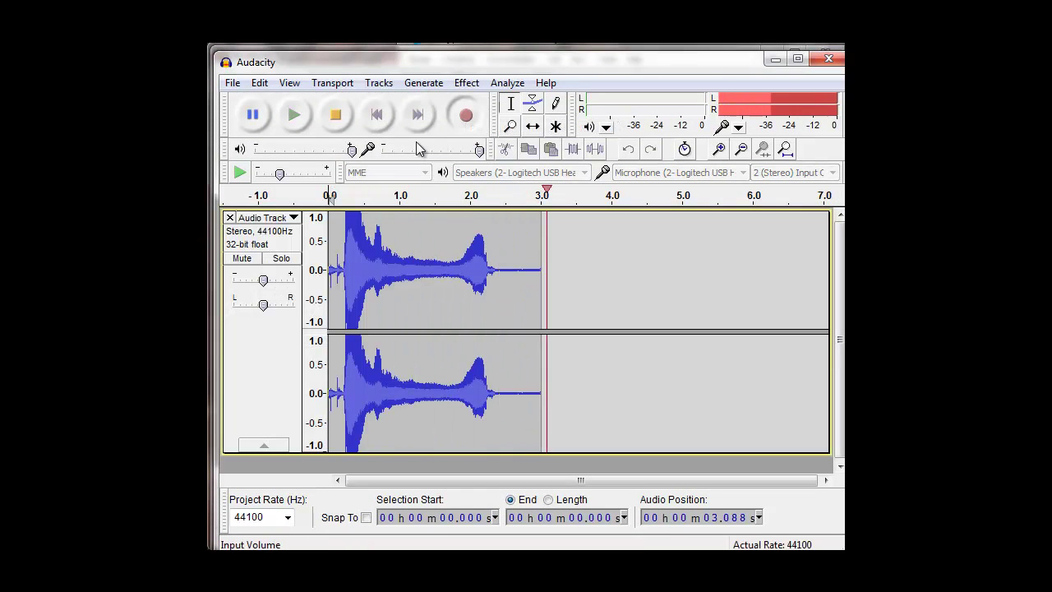
{"action": "left_click", "coordinate": [346, 120]}
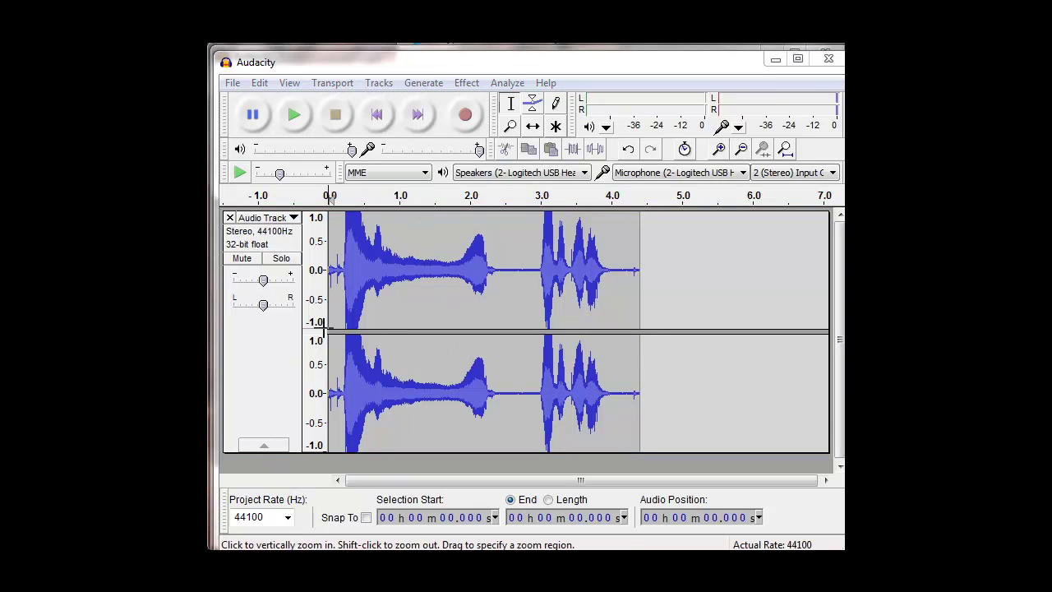
{"action": "left_click_drag", "start_coordinate": [326, 331], "coordinate": [505, 439]}
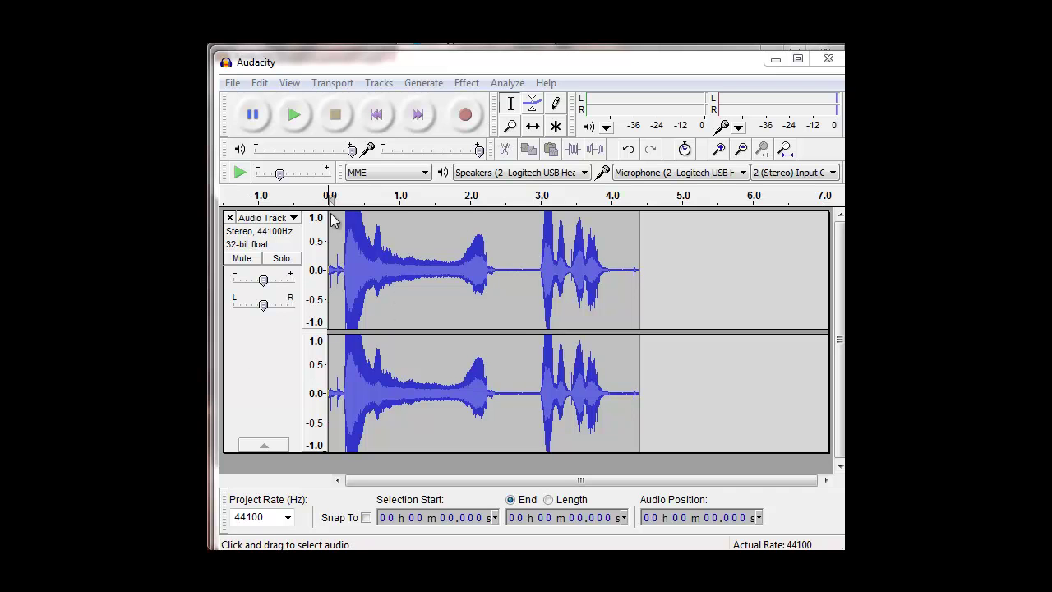
Close the current and older recordings without saving, keeping the remaining recording open.
{"action": "left_click", "coordinate": [829, 58]}
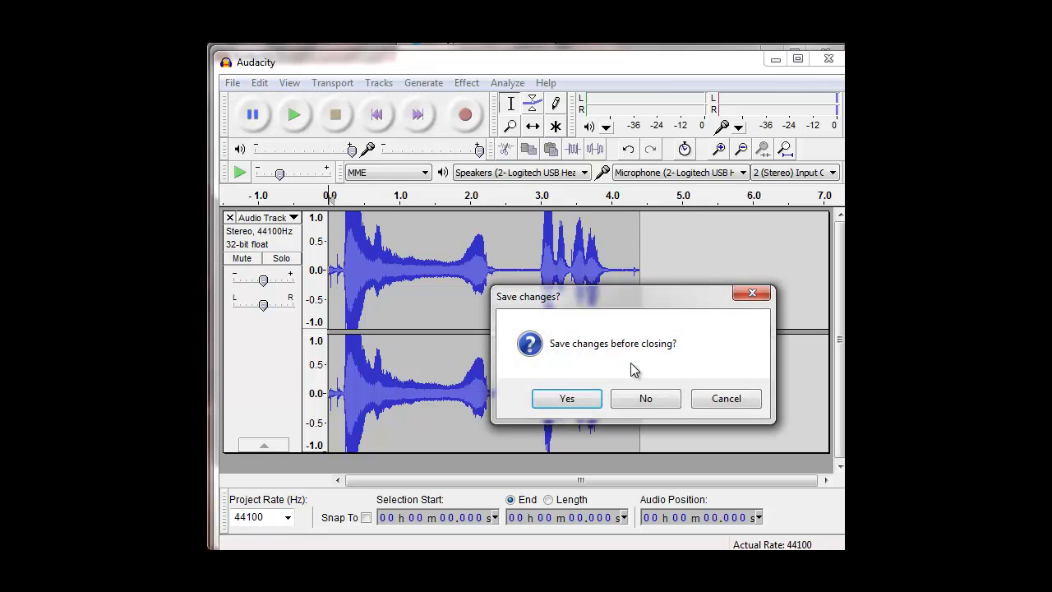
{"action": "left_click", "coordinate": [661, 403]}
{"action": "left_click", "coordinate": [822, 51]}
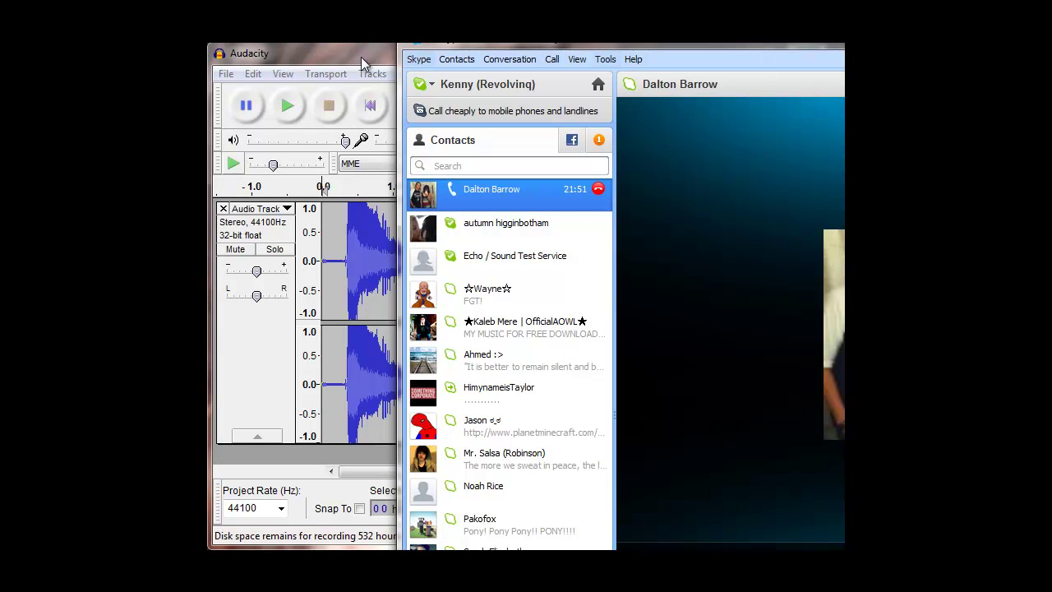
{"action": "left_click", "coordinate": [361, 56]}
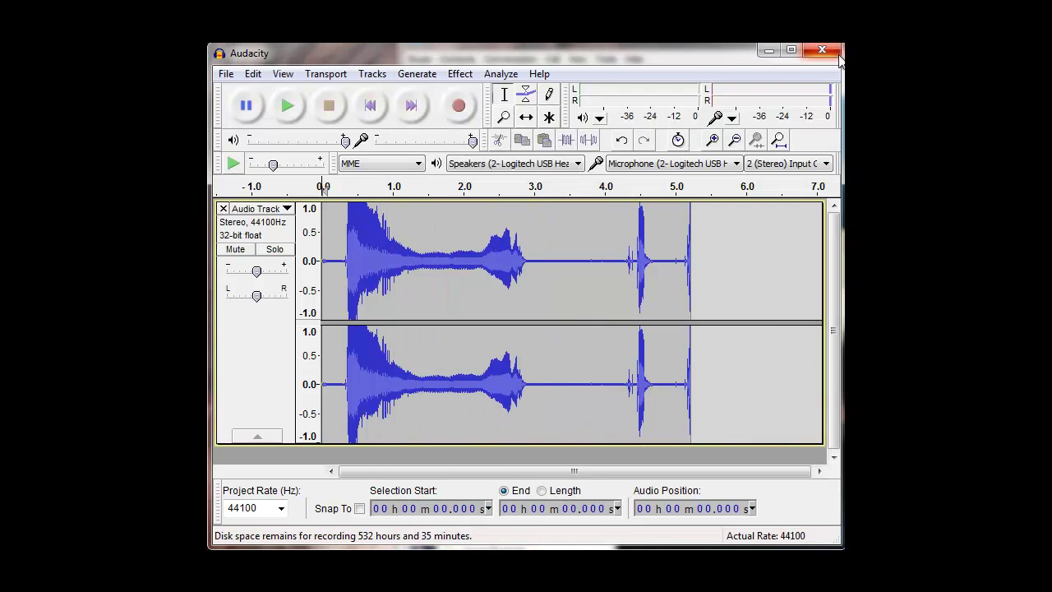
{"action": "left_click", "coordinate": [815, 55]}
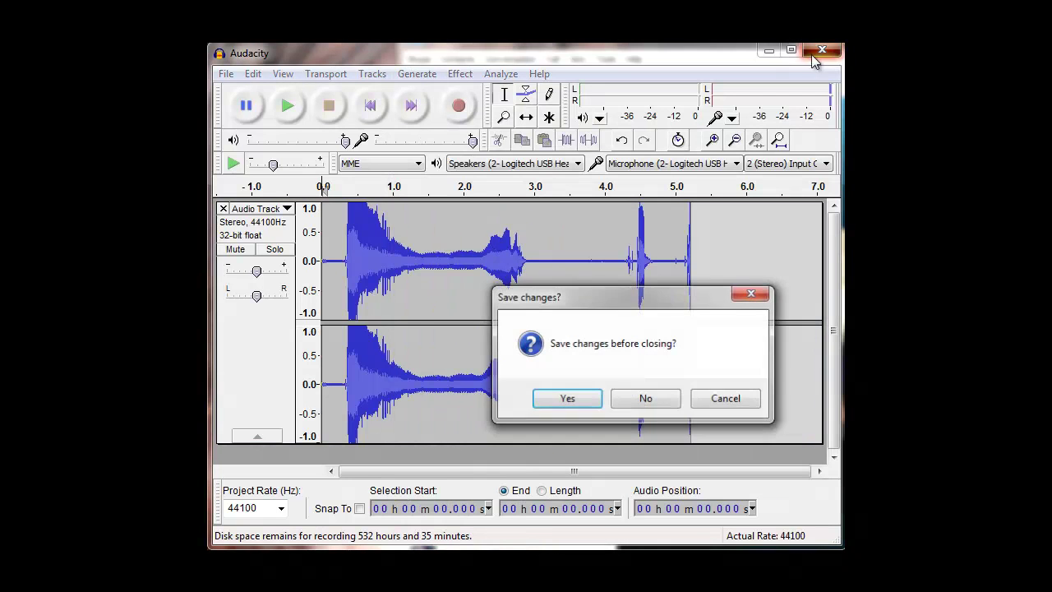
{"action": "left_click", "coordinate": [724, 398]}
Browse for an audio file without opening one, then create a new empty project.
{"action": "left_click", "coordinate": [227, 75]}
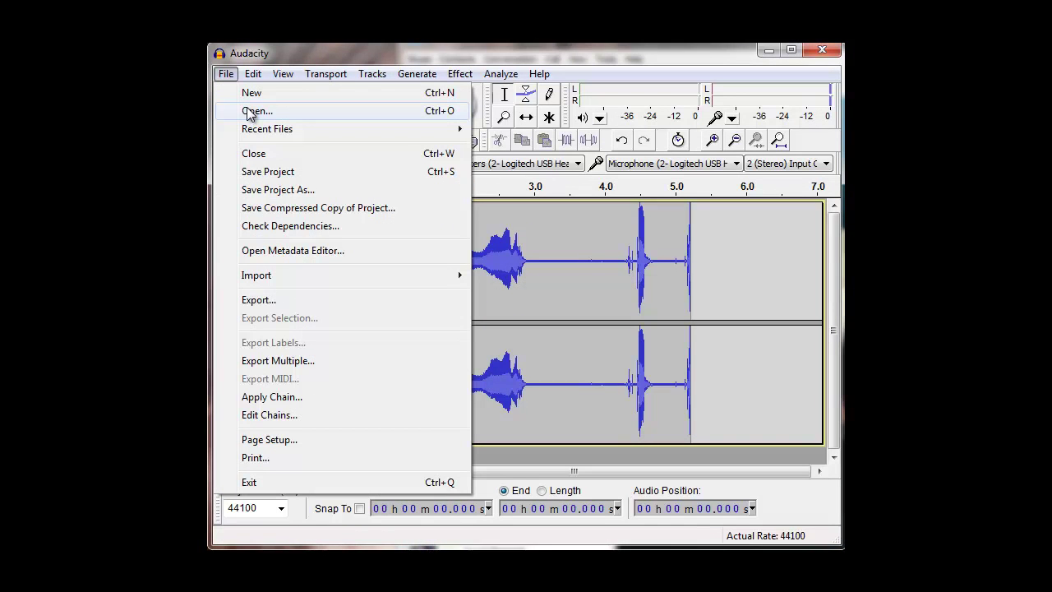
{"action": "left_click", "coordinate": [248, 111]}
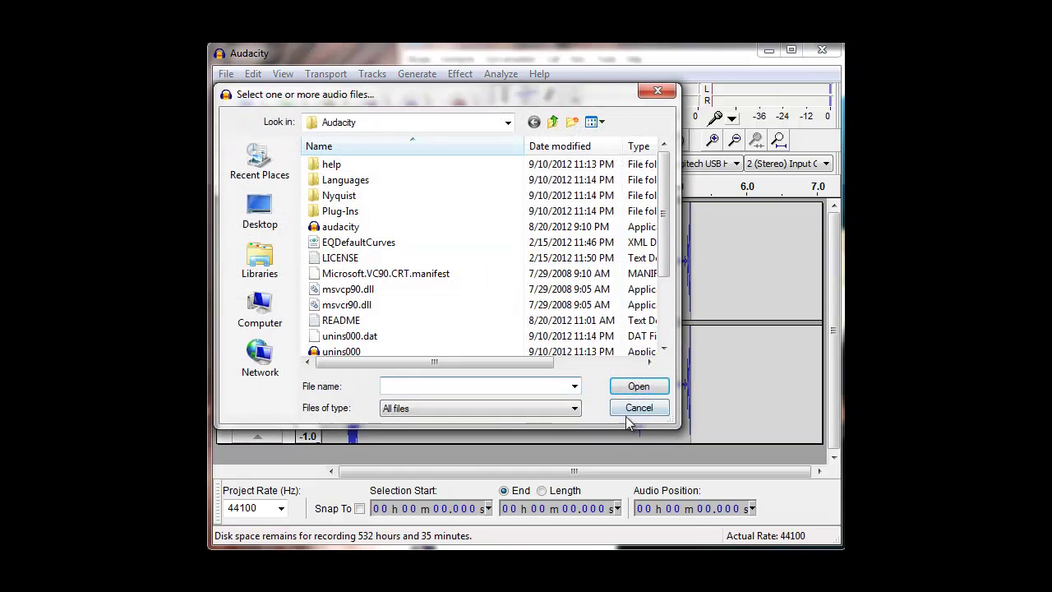
{"action": "left_click", "coordinate": [628, 408]}
{"action": "left_click", "coordinate": [226, 74]}
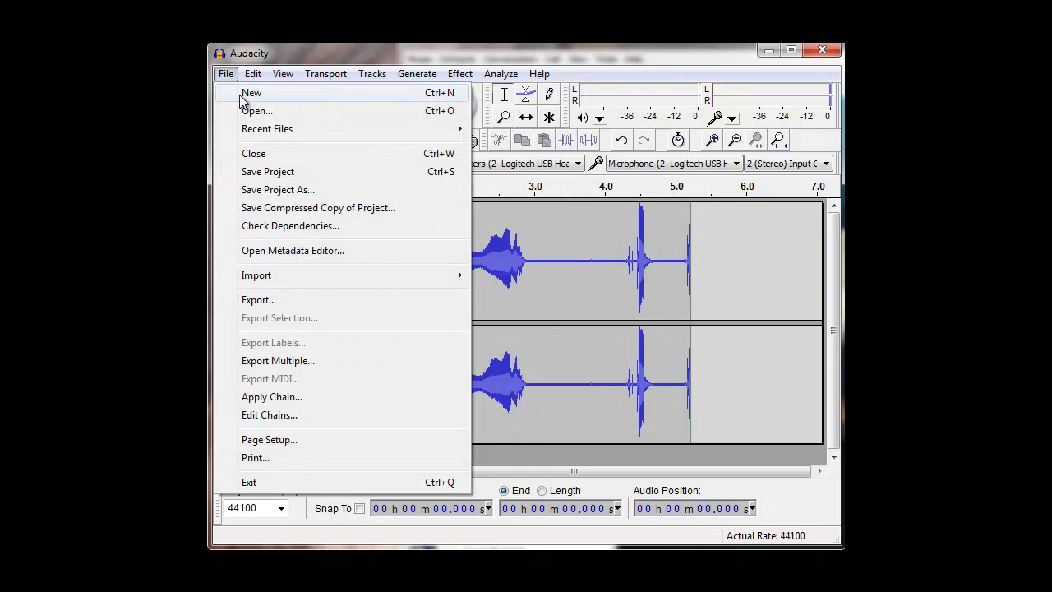
{"action": "left_click", "coordinate": [247, 92]}
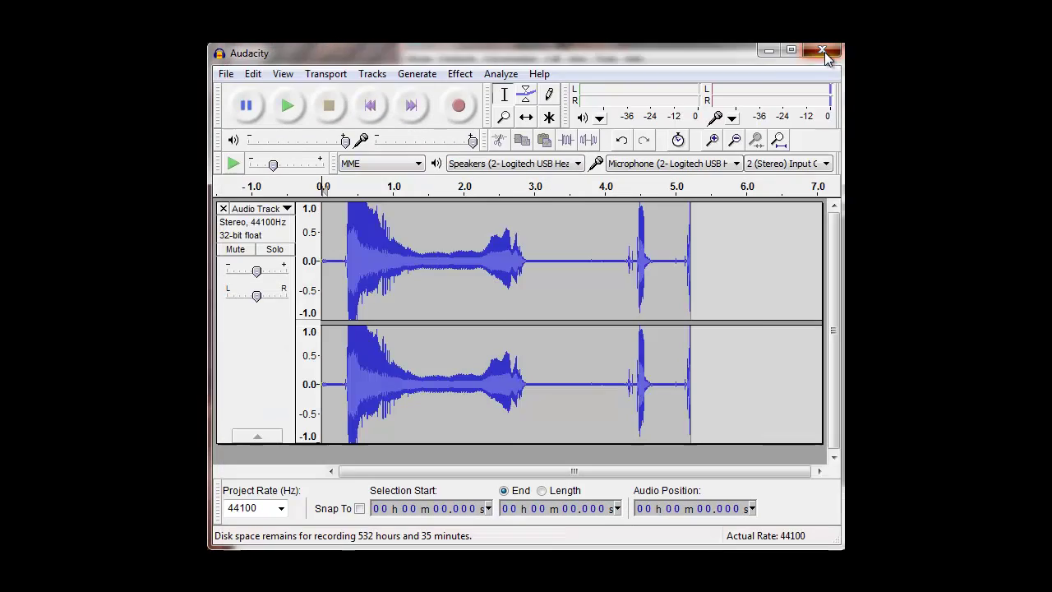
Close the extra window and the old recording unsaved, then move the empty window into place.
{"action": "left_click", "coordinate": [837, 70]}
{"action": "left_click", "coordinate": [822, 50]}
{"action": "left_click", "coordinate": [645, 398]}
{"action": "left_click_drag", "start_coordinate": [526, 77], "coordinate": [507, 58]}
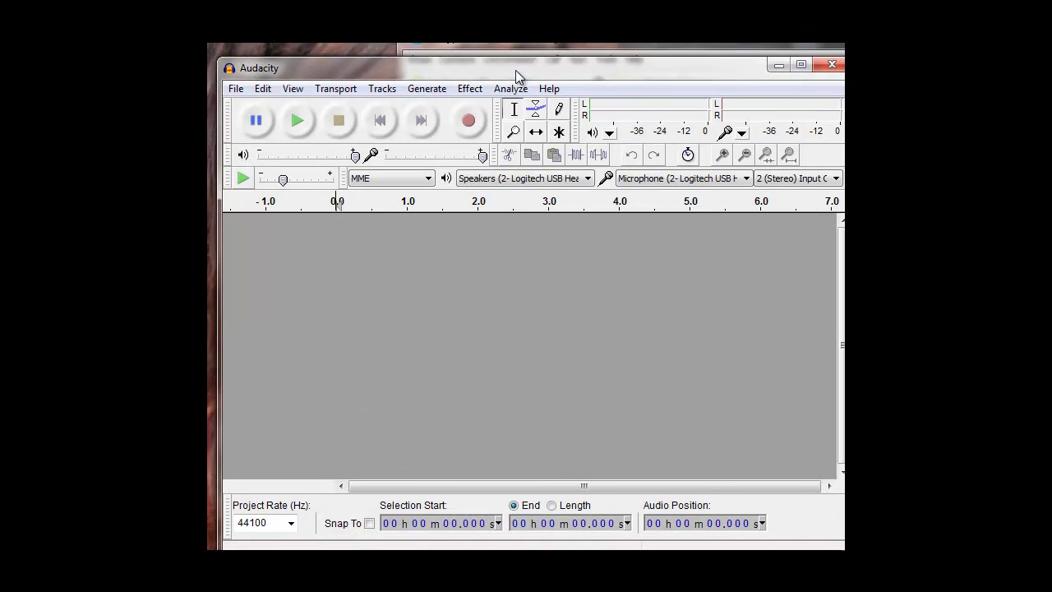
Record a 2.6-second stereo clip with a loud burst and a bump, then switch to Skype.
{"action": "left_click", "coordinate": [461, 109]}
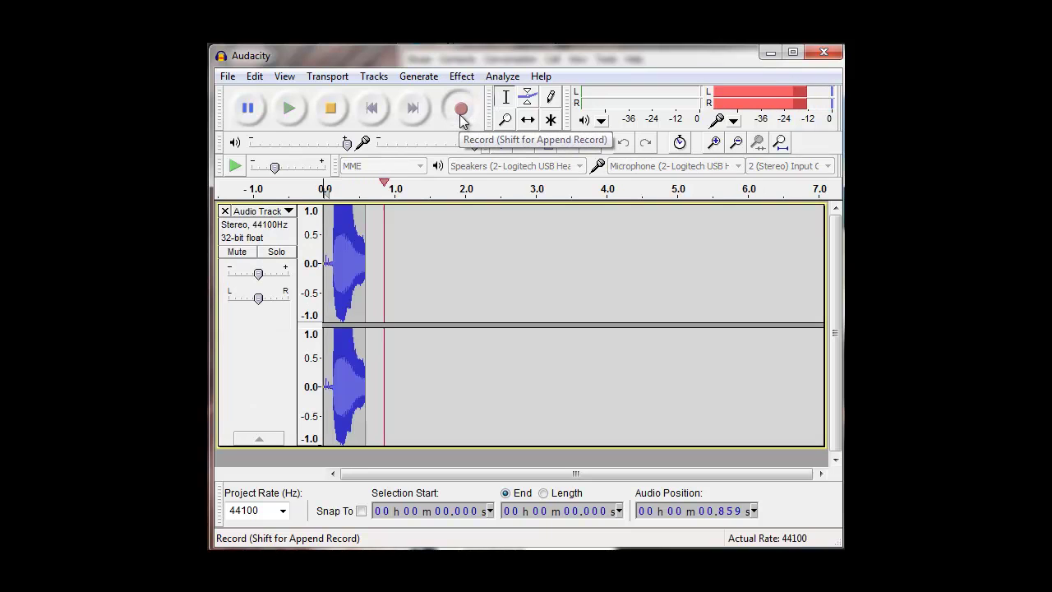
{"action": "left_click", "coordinate": [331, 107]}
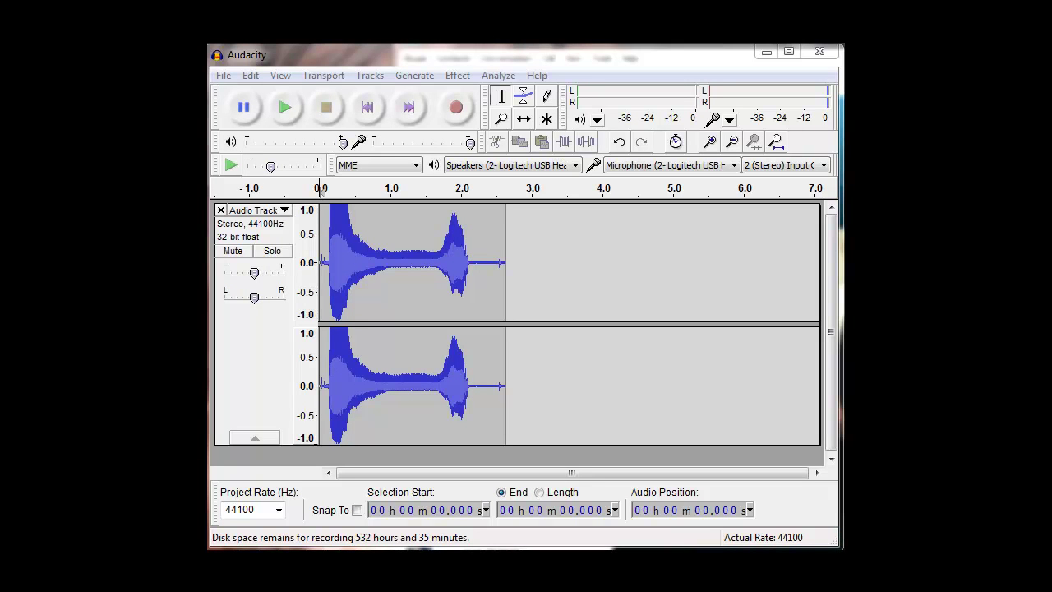
{"action": "key", "text": "alt+Tab"}
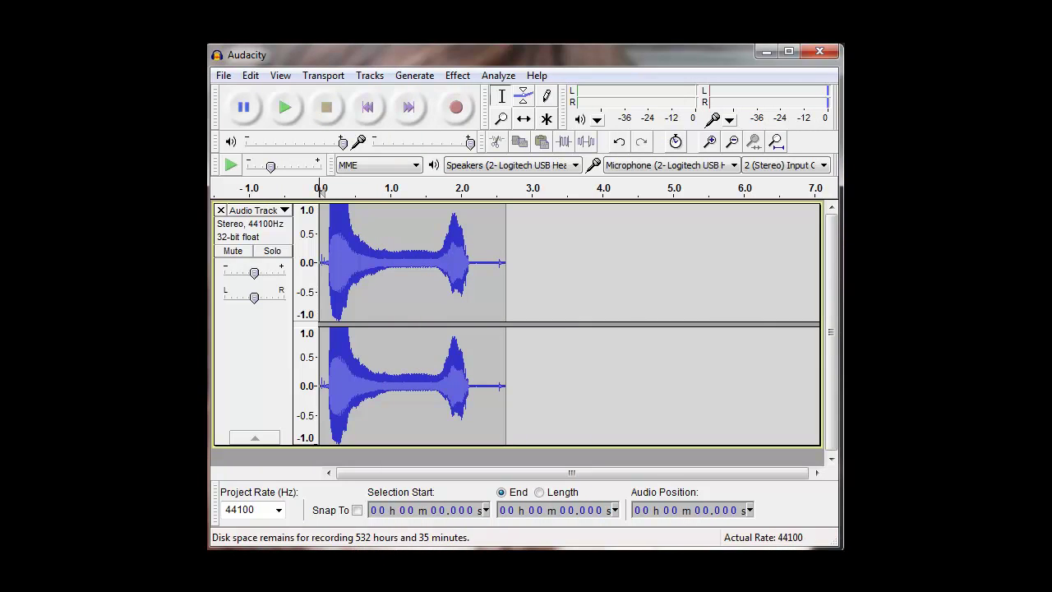
Close the 2.6-second take's window, bringing up the save-changes prompt.
{"action": "left_click", "coordinate": [809, 54]}
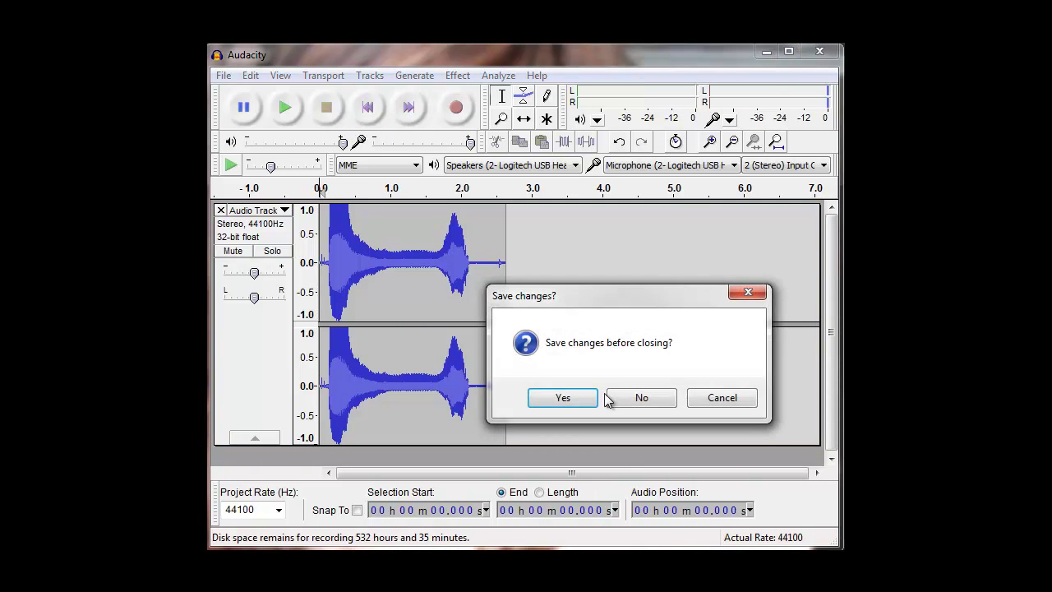